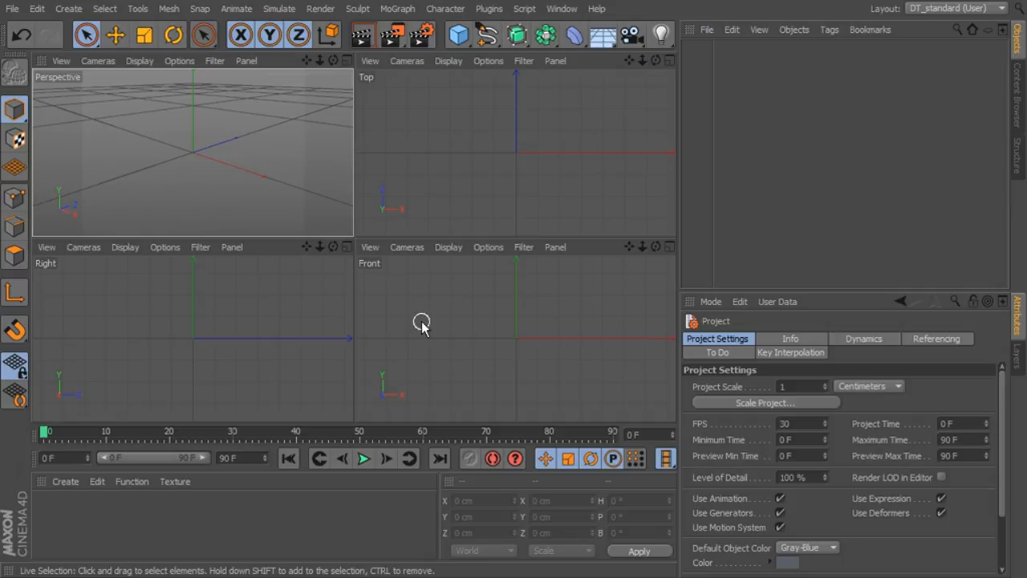
Load the alien_side image from the Referenced Files folder as the background picture of the Right view
left_click(270, 247)
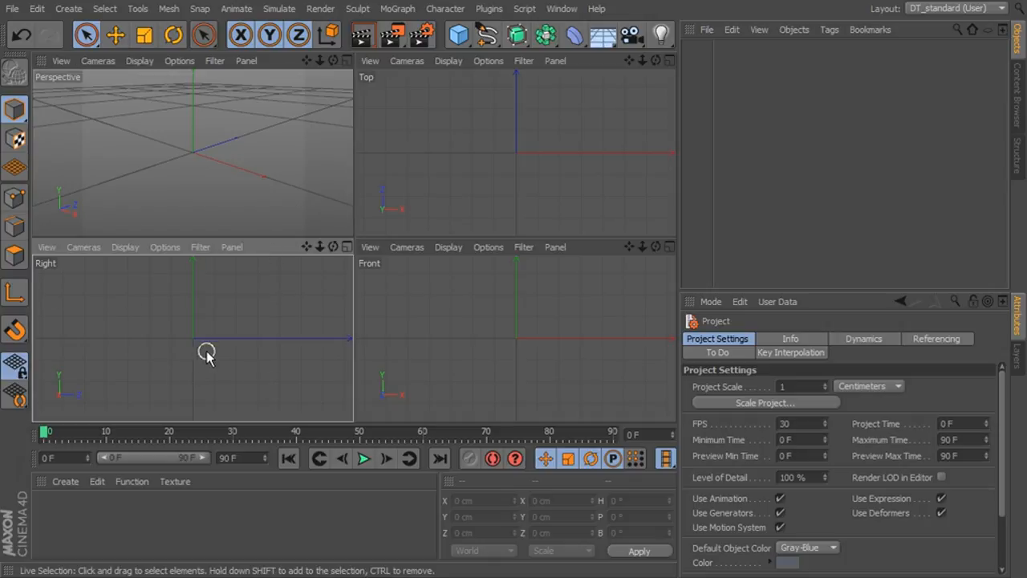
left_click(163, 247)
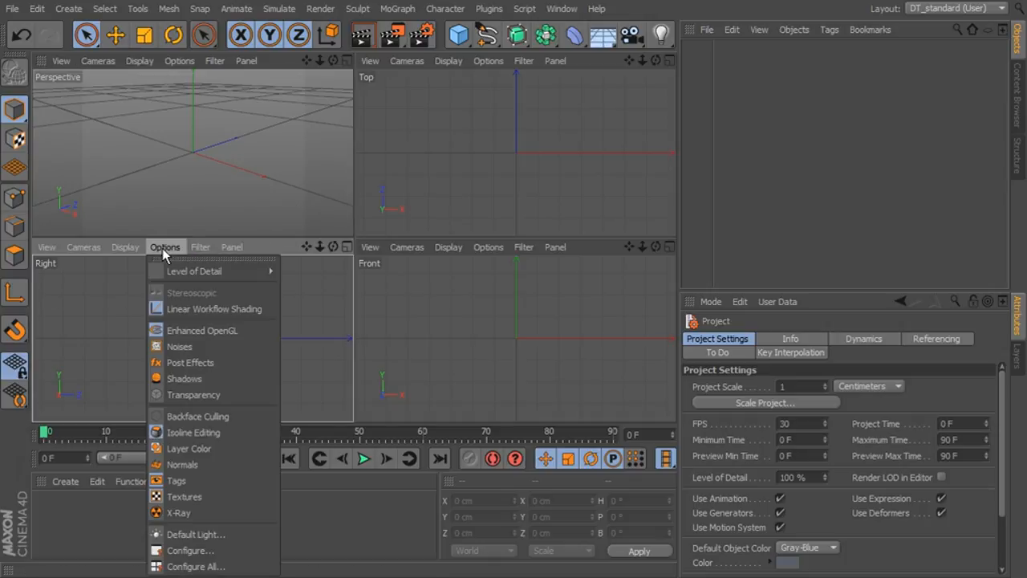
left_click(185, 550)
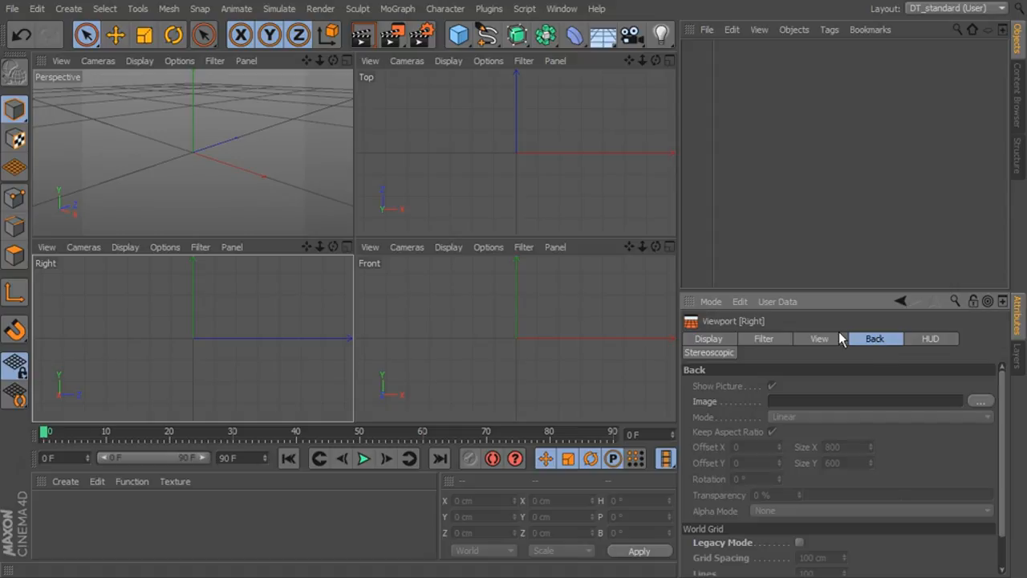
left_click(988, 400)
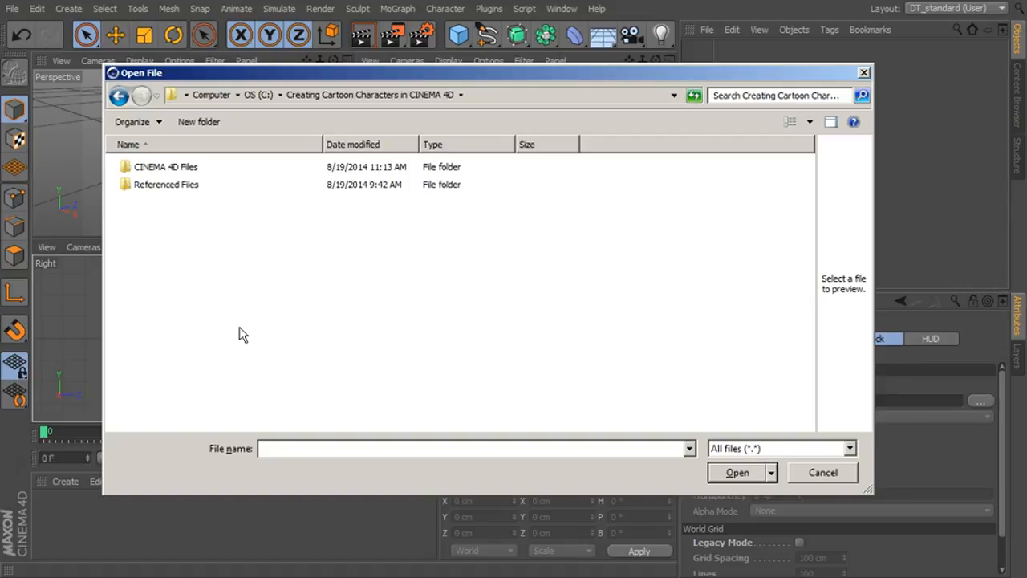
double_click(159, 187)
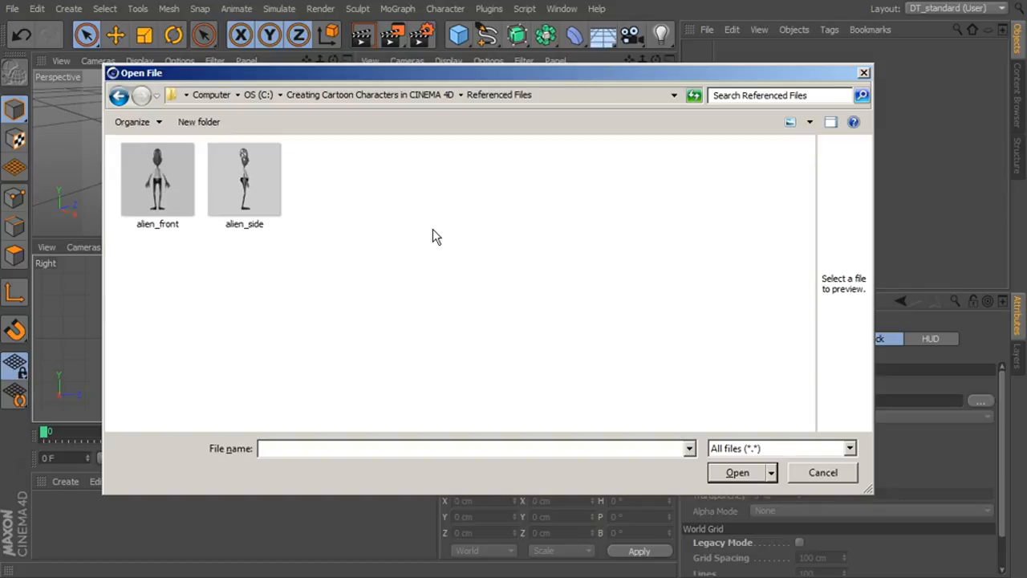
left_click(239, 199)
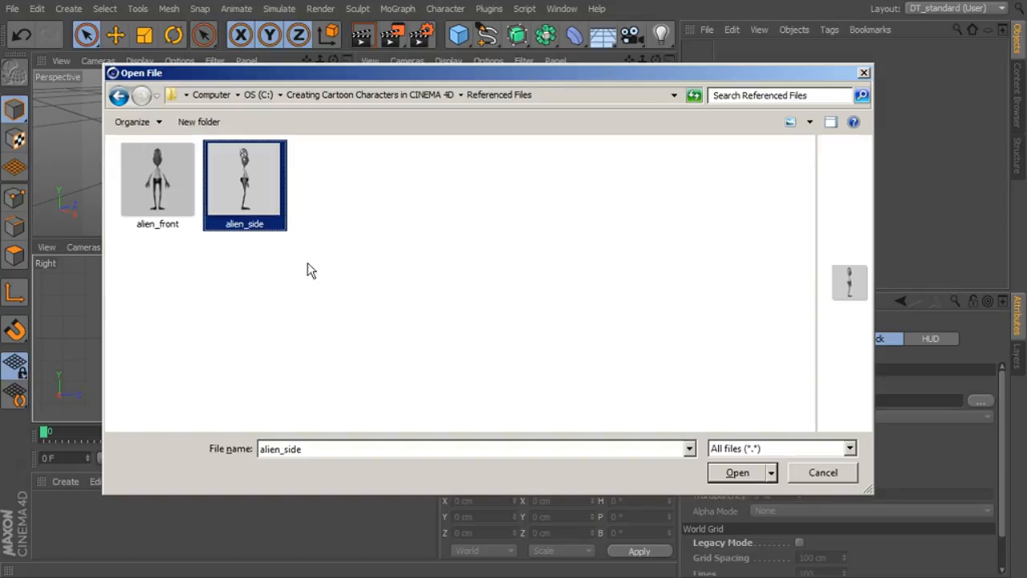
left_click(737, 473)
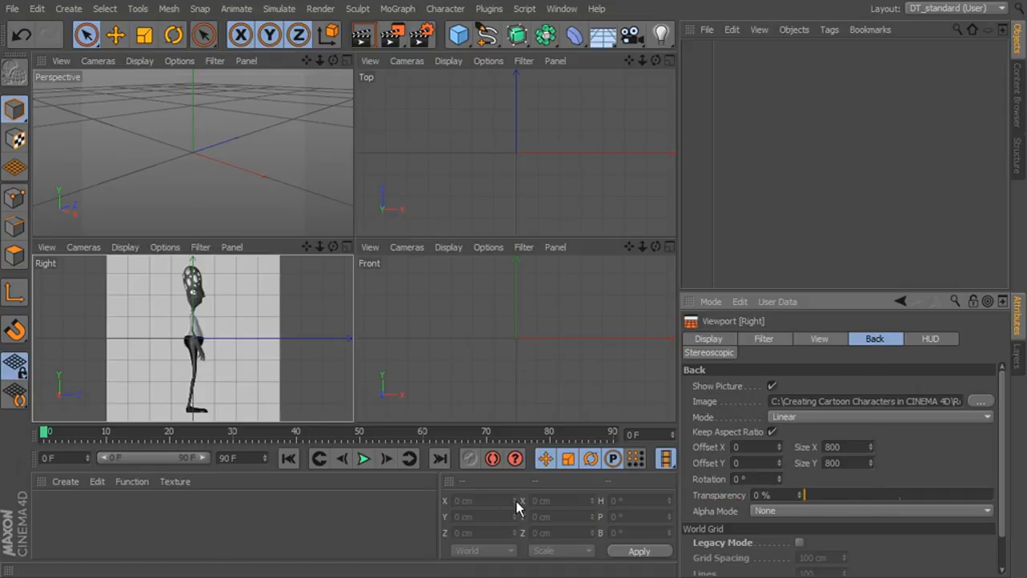
Load the alien_front image as the background picture of the Front view
left_click(484, 248)
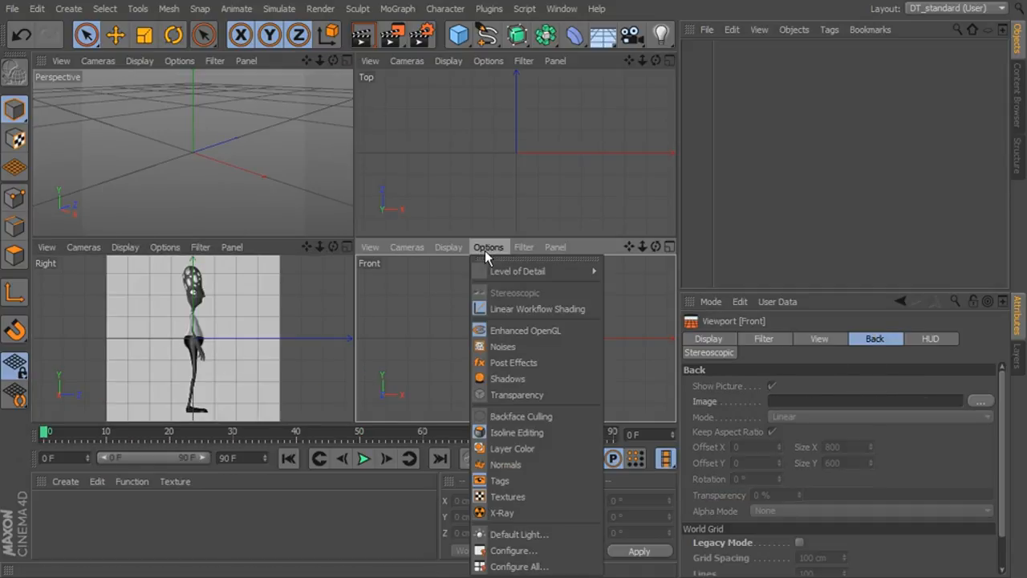
left_click(522, 555)
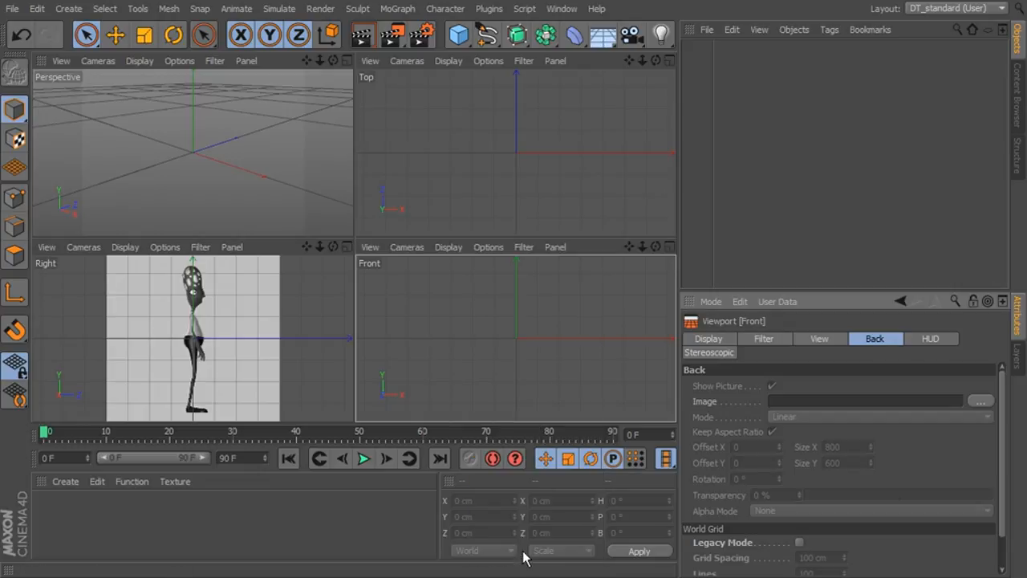
left_click(978, 401)
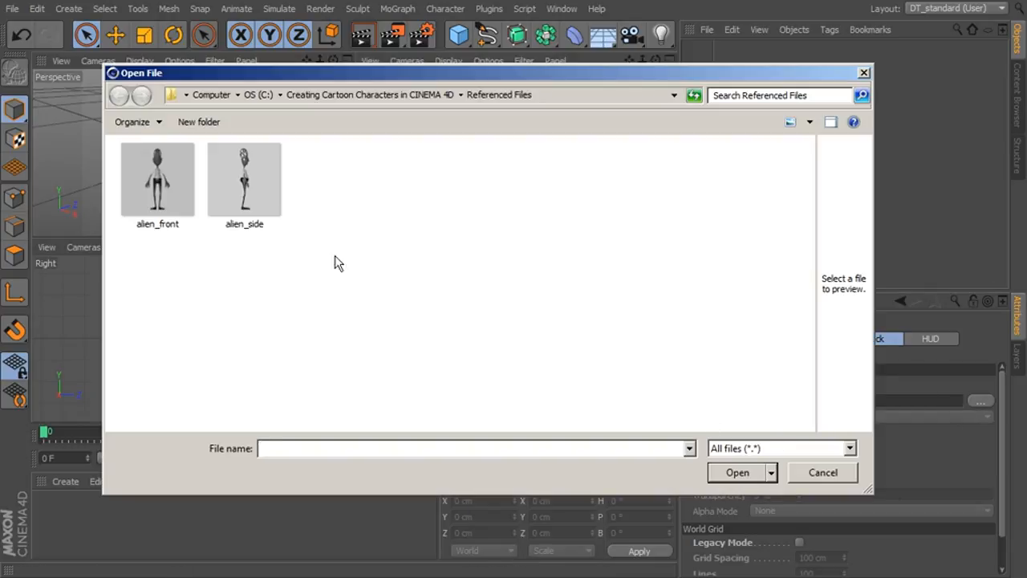
left_click(130, 202)
left_click(736, 475)
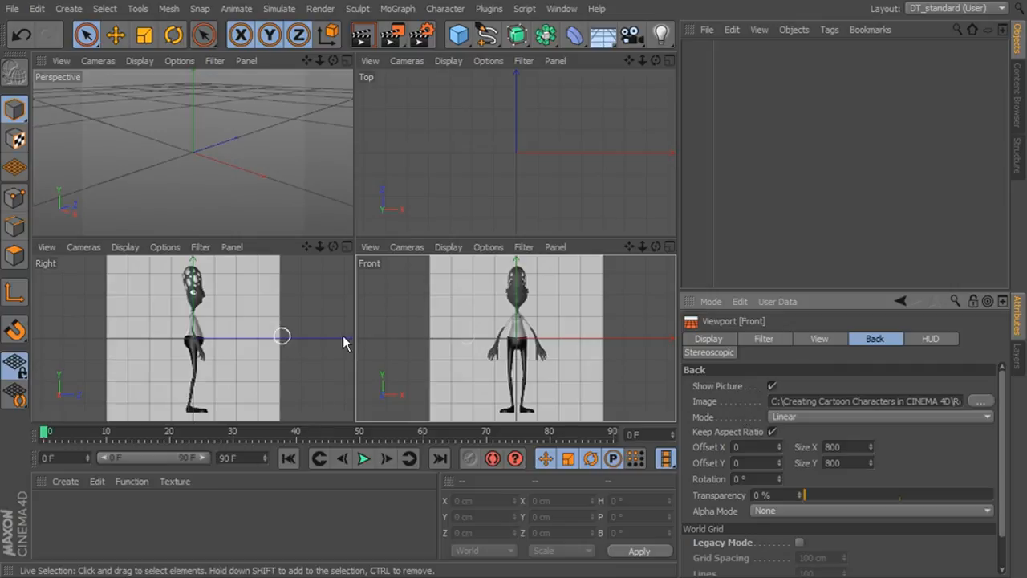
Set the background picture transparency to 70% in both the Front and Right views
left_click_drag(817, 495, 937, 501)
type("70")
key("Return")
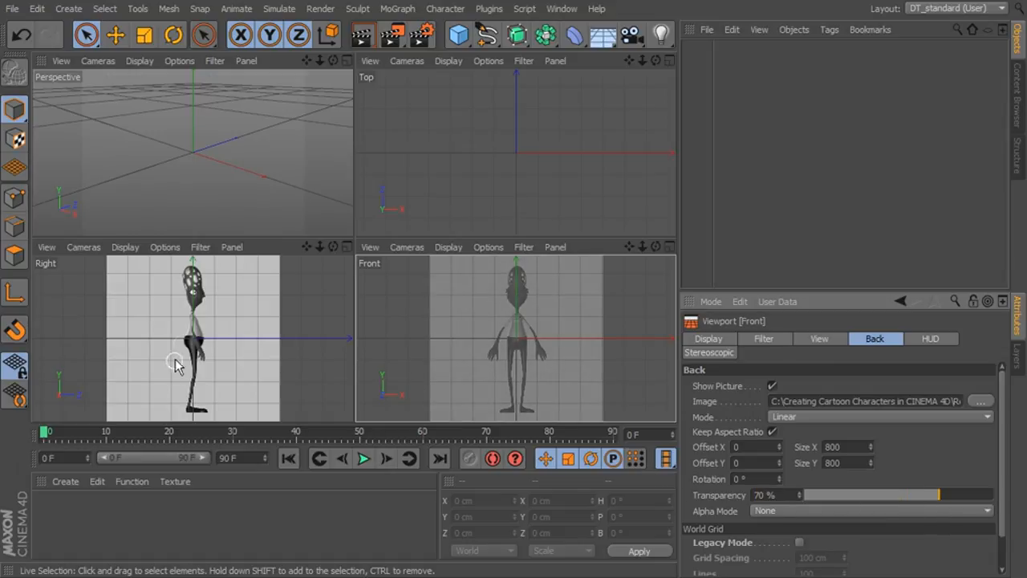
left_click(268, 258)
type("70")
key("Return")
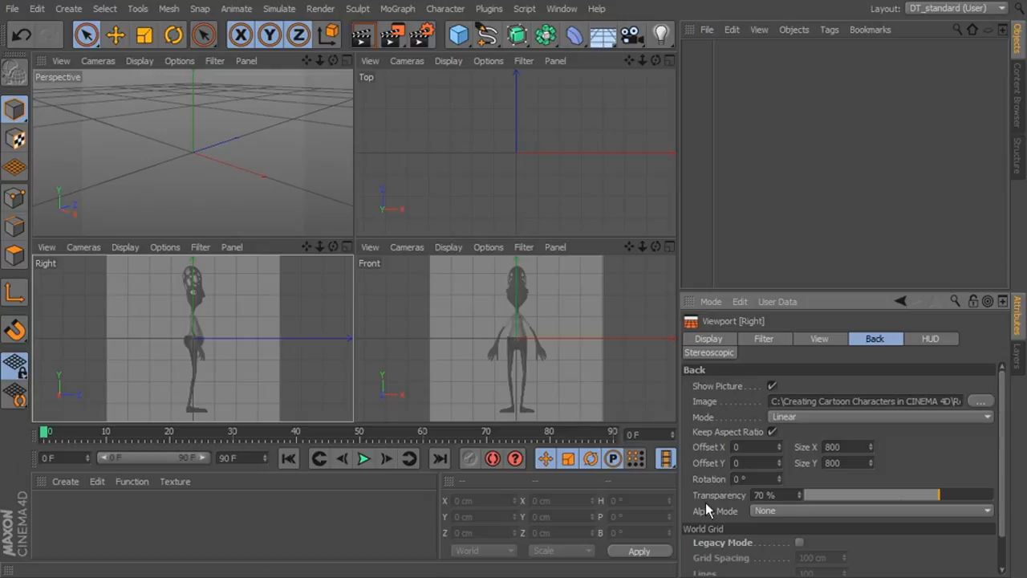
Set the background picture's Offset Y to 345 in the Right and Front views so the feet stand on the ground axis
left_click_drag(778, 463, 781, 321)
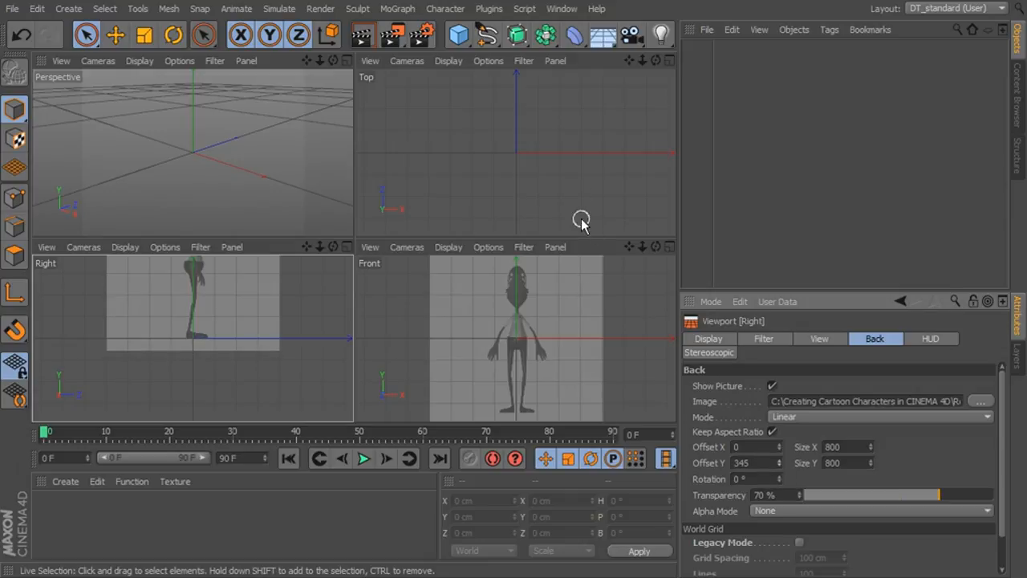
left_click(600, 251)
left_click(738, 463)
type("345")
key("Return")
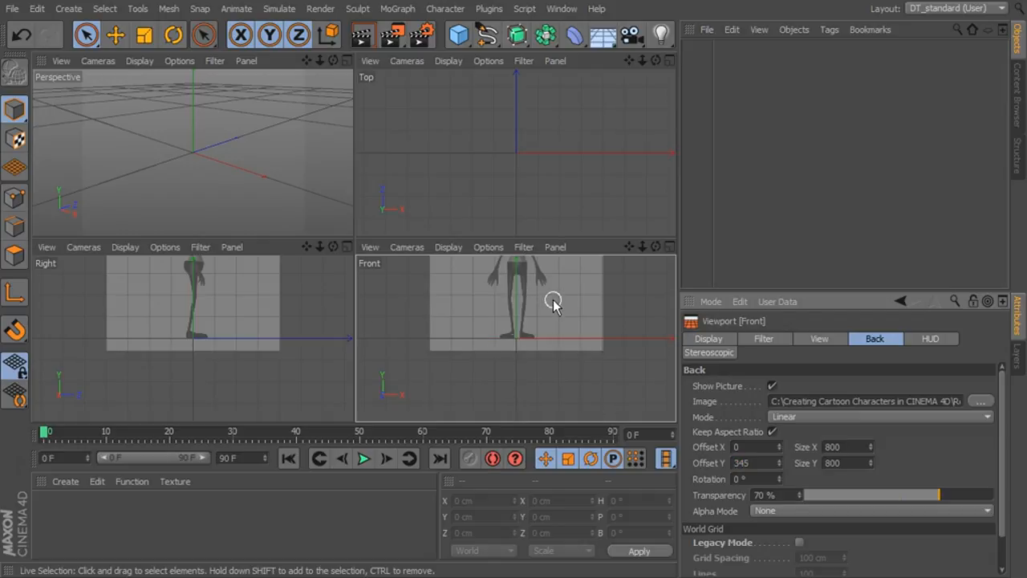
scroll(556, 377, "down", 3)
left_click(257, 363)
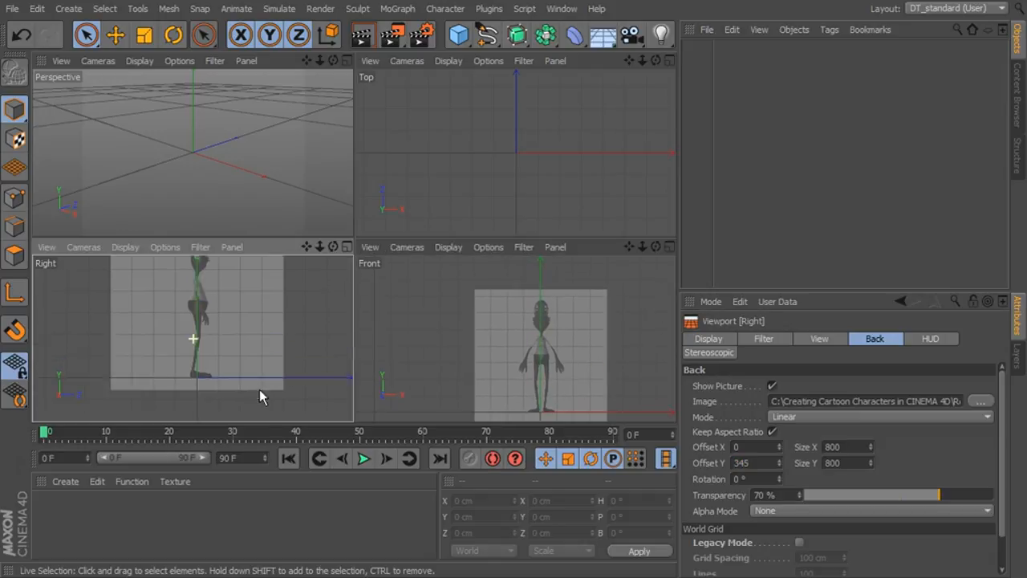
scroll(273, 293, "down", 3)
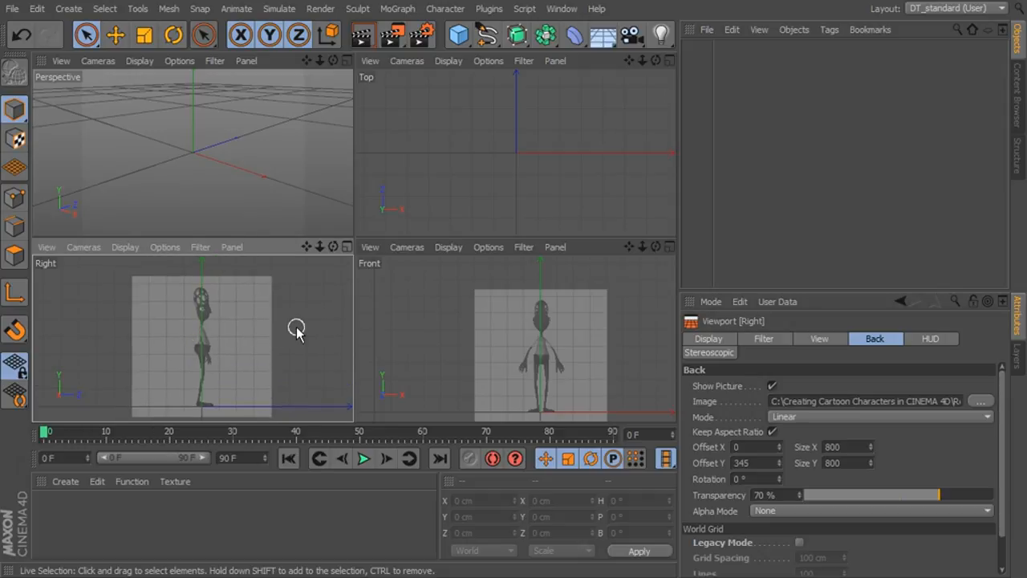
Measure the character's height from feet to head in the Front view, and delete the measurement
left_click(608, 293)
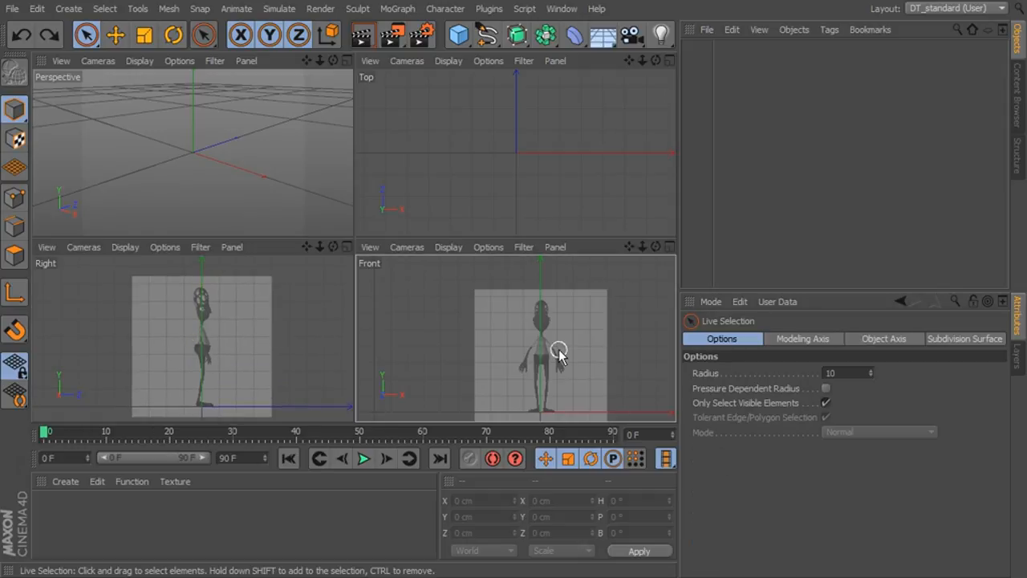
left_click(138, 9)
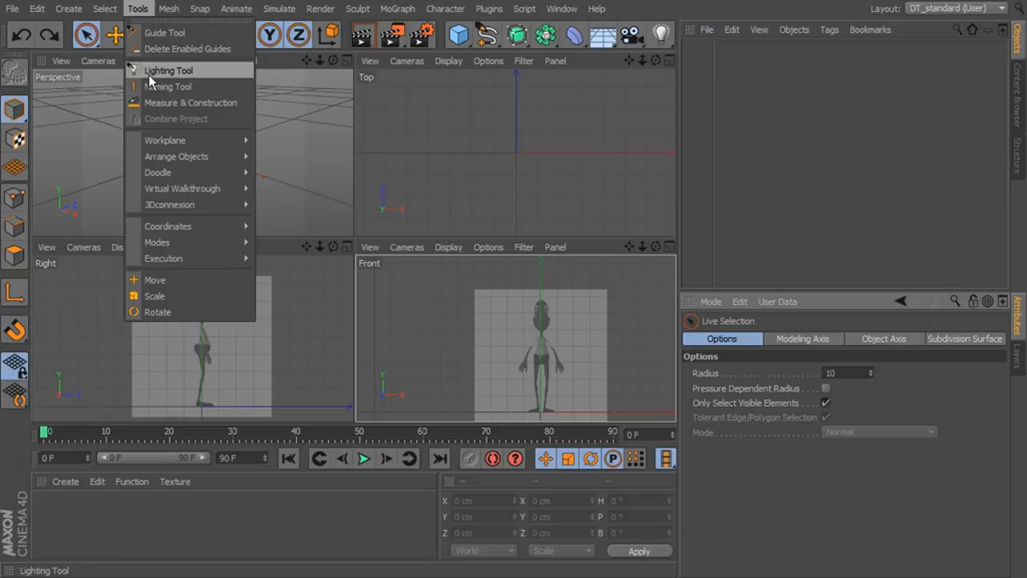
left_click(157, 104)
left_click_drag(540, 412, 539, 299)
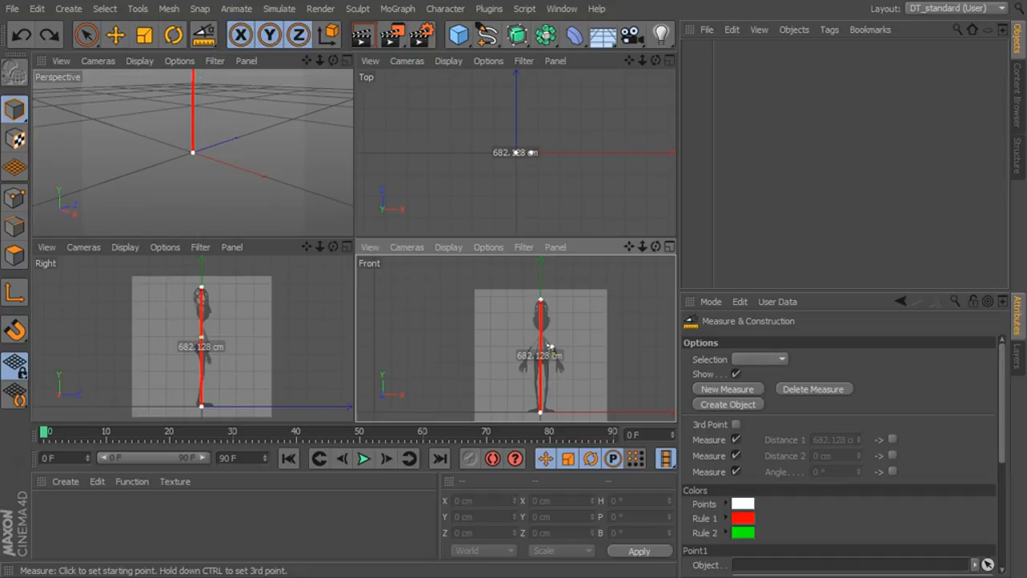
left_click(139, 10)
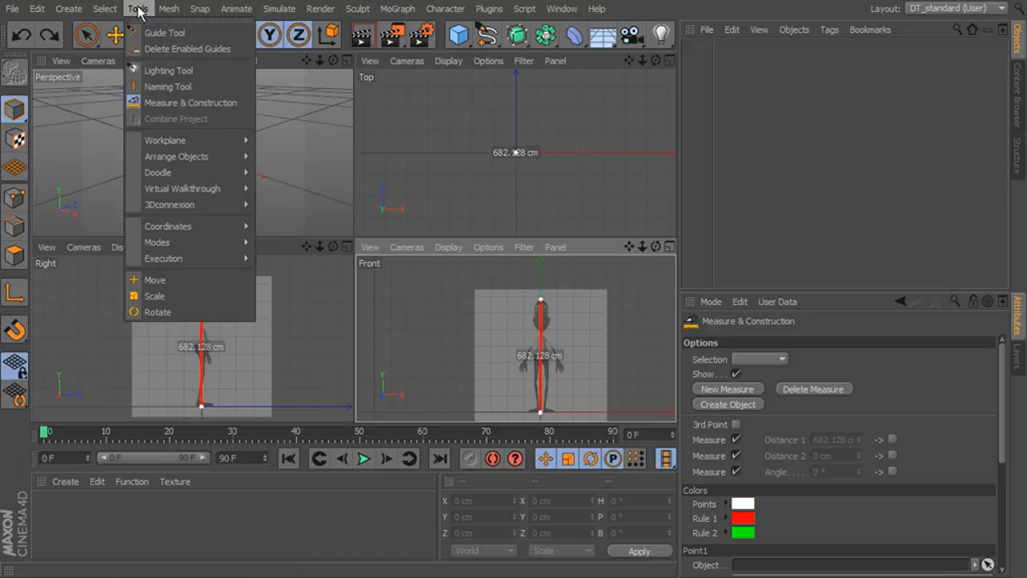
left_click(831, 389)
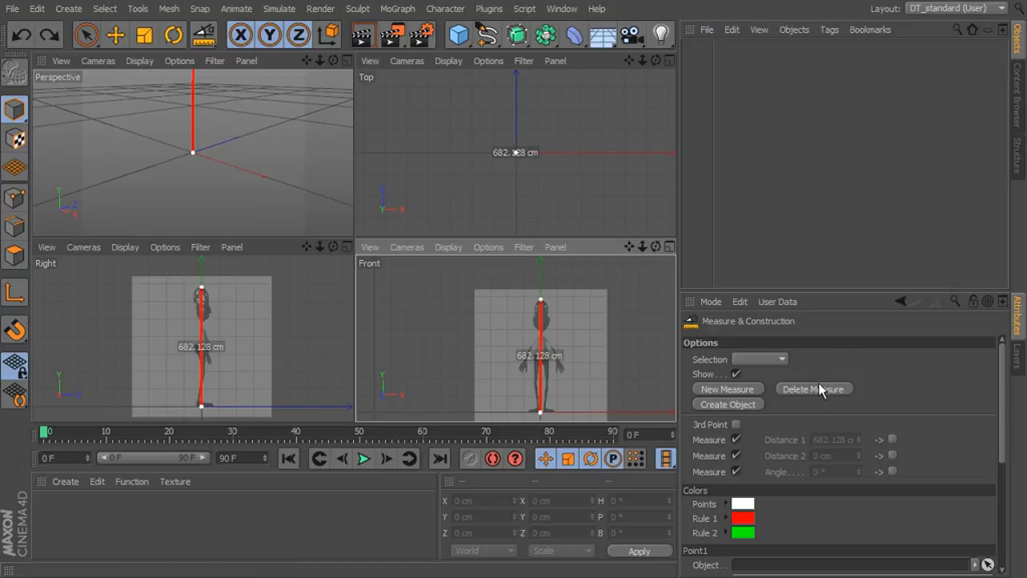
left_click(827, 386)
left_click(83, 37)
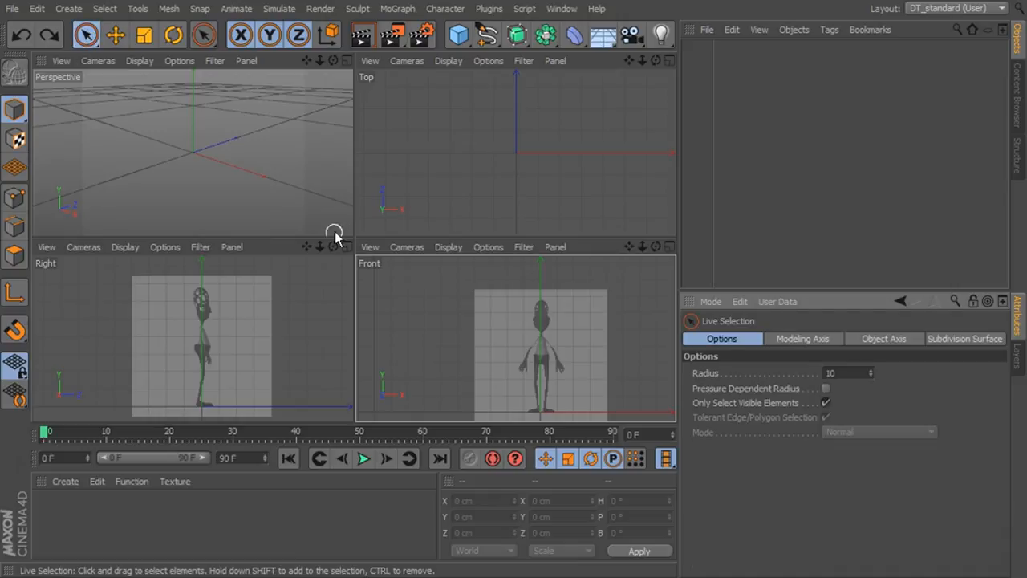
Set the Right view's background picture size to 400 by 400, keeping the aspect ratio
left_click(286, 247)
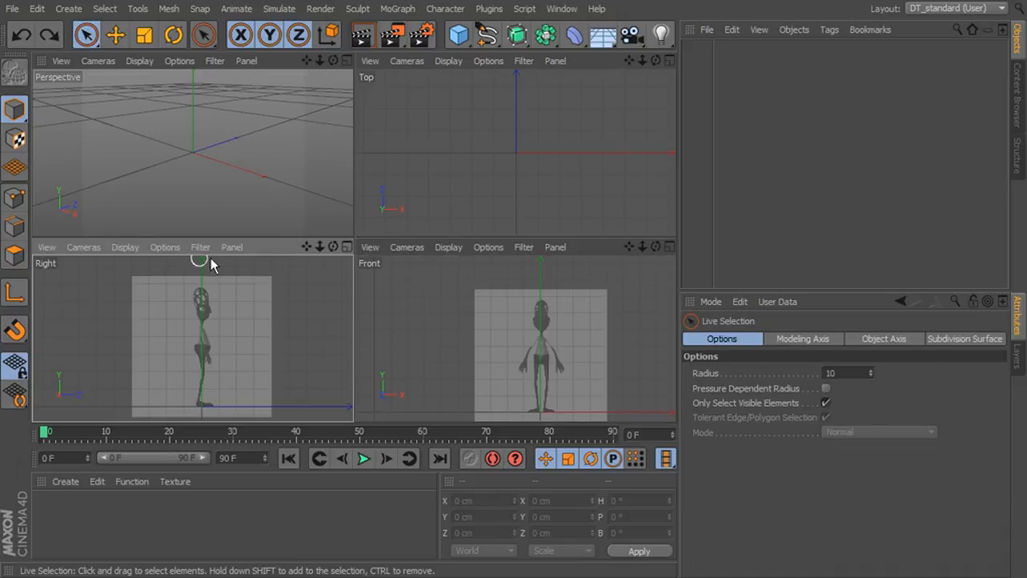
left_click(166, 247)
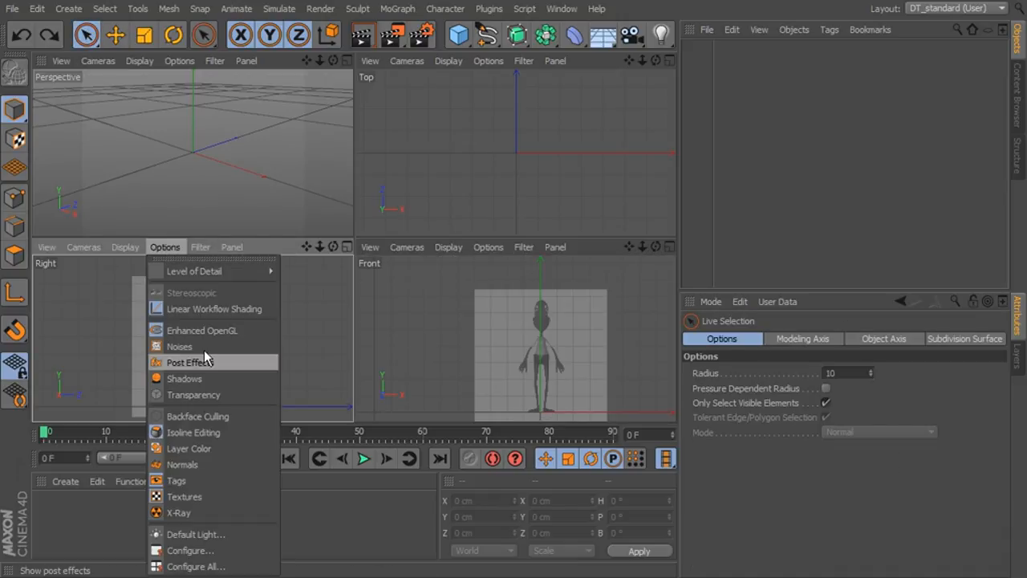
left_click(218, 550)
left_click(857, 448)
type("400")
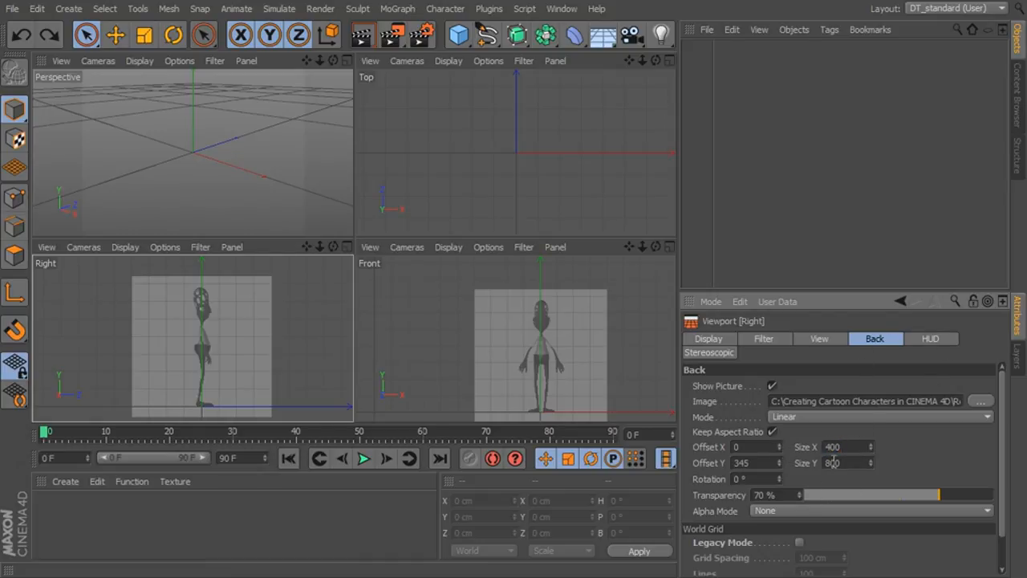
key("Return")
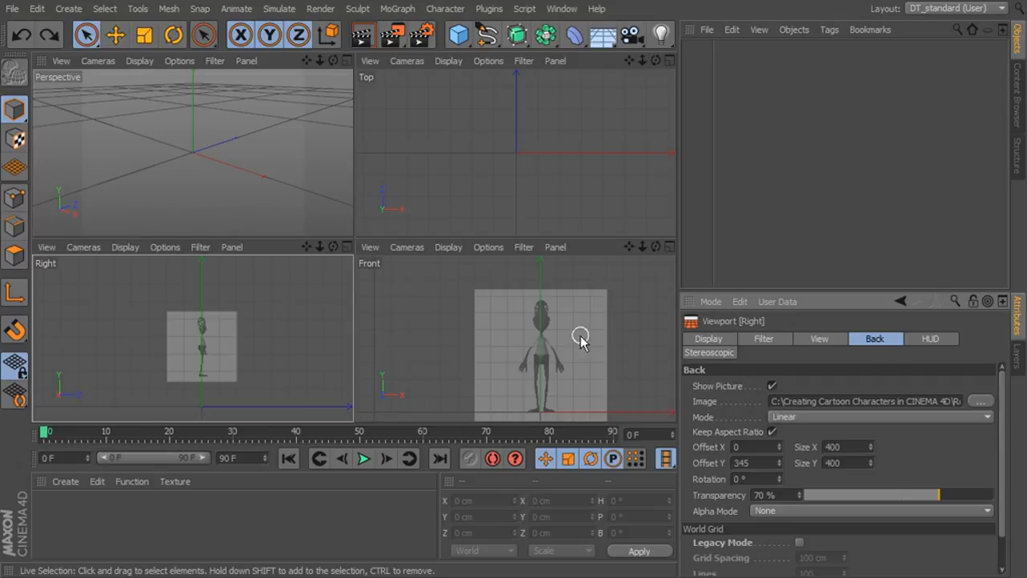
Set the Front view's background picture size to 400 by 400 to match the side reference
left_click(595, 255)
left_click(846, 447)
type("400")
key("Return")
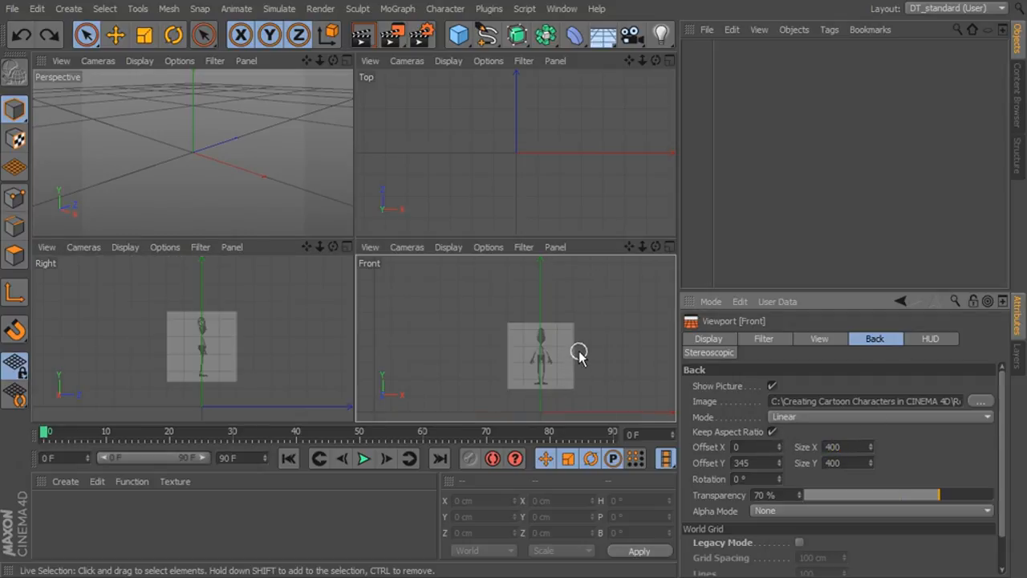
Set the Front view background picture's Offset Y to 172 so the feet rest on the ground axis
scroll(583, 354, "up", 2)
scroll(610, 312, "up", 3)
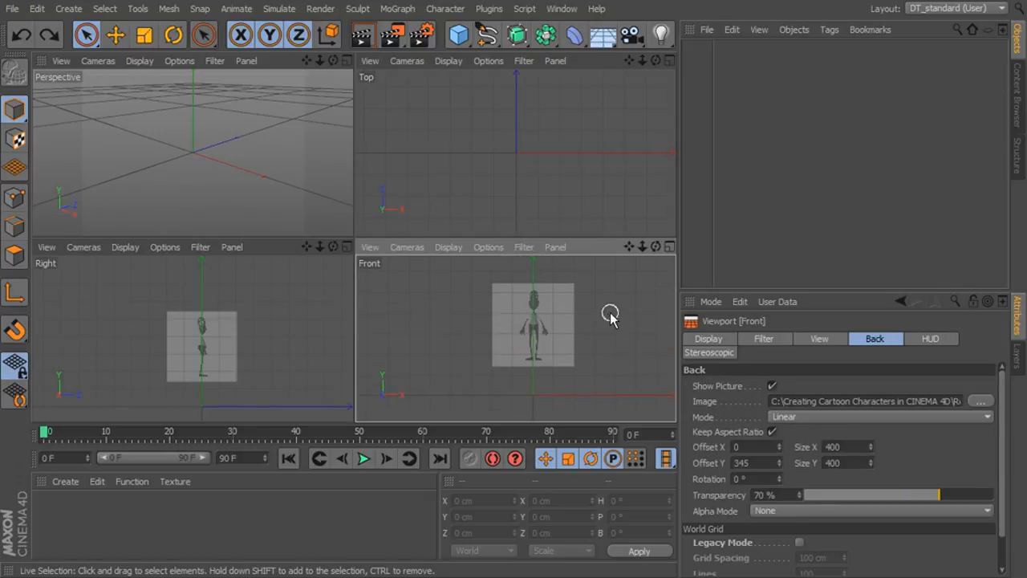
middle_click_drag(616, 335, 652, 322, "alt")
left_click_drag(778, 463, 778, 514)
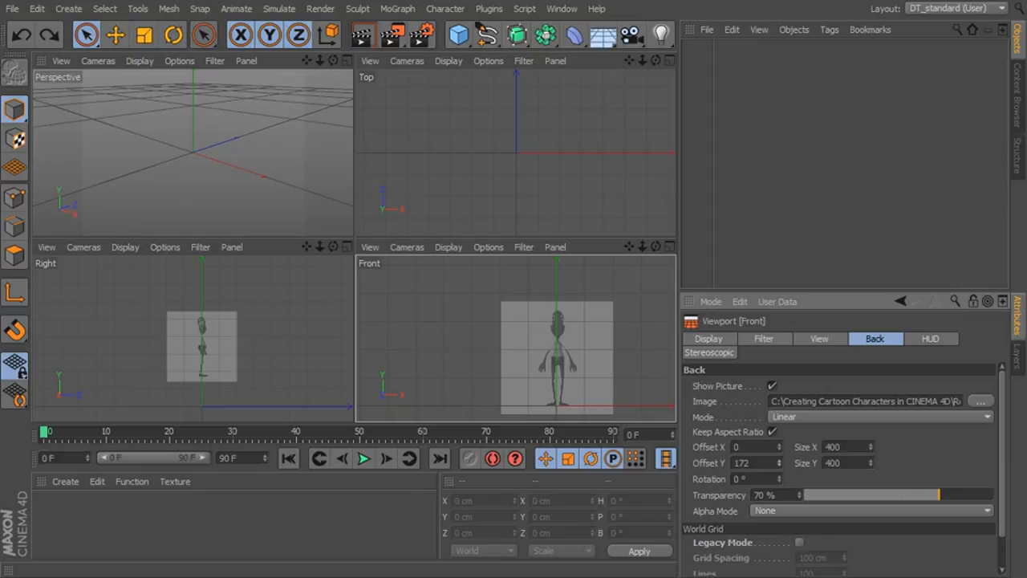
double_click(758, 463)
middle_click_drag(598, 350, 587, 305, "alt")
right_click_drag(571, 319, 719, 384, "alt")
Set the Right view background picture's Offset Y to 172 to align it with the front reference
left_click(268, 249)
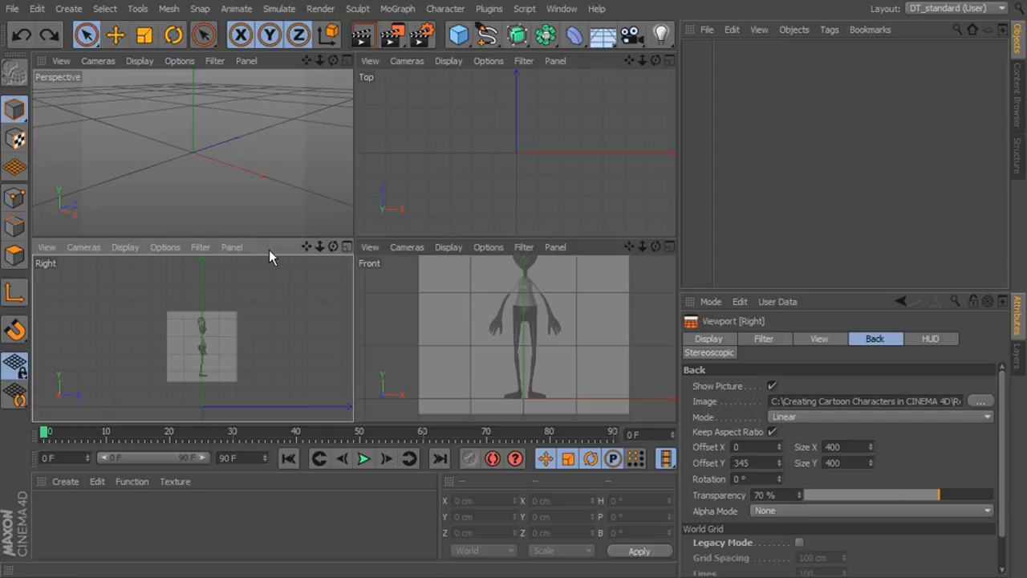
double_click(758, 463)
type("17")
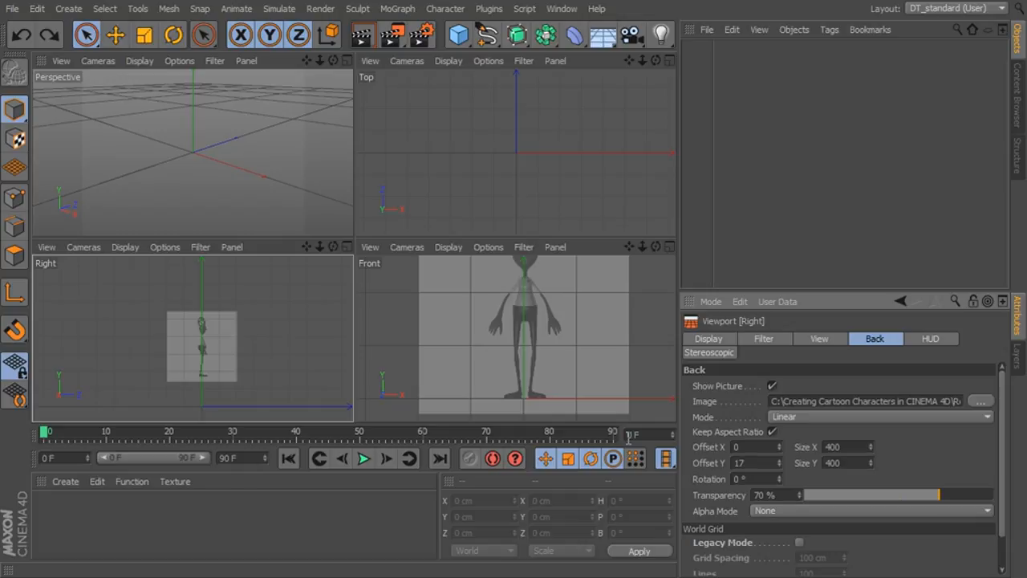
type("122")
key("Return")
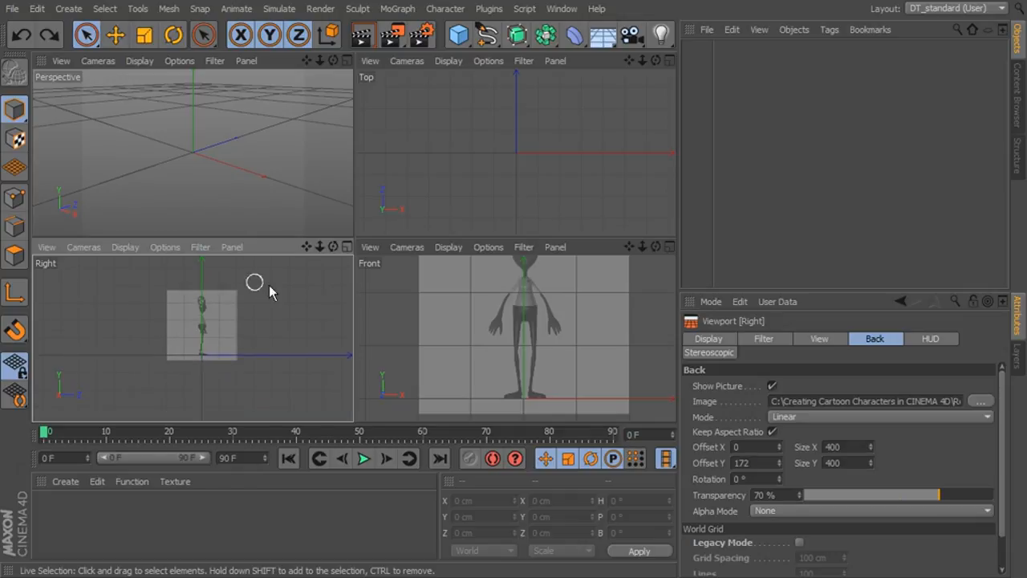
Measure the alien's height from feet to top of head in the Front view with the Measure & Construction tool
left_click(516, 345)
scroll(516, 345, "down", 5)
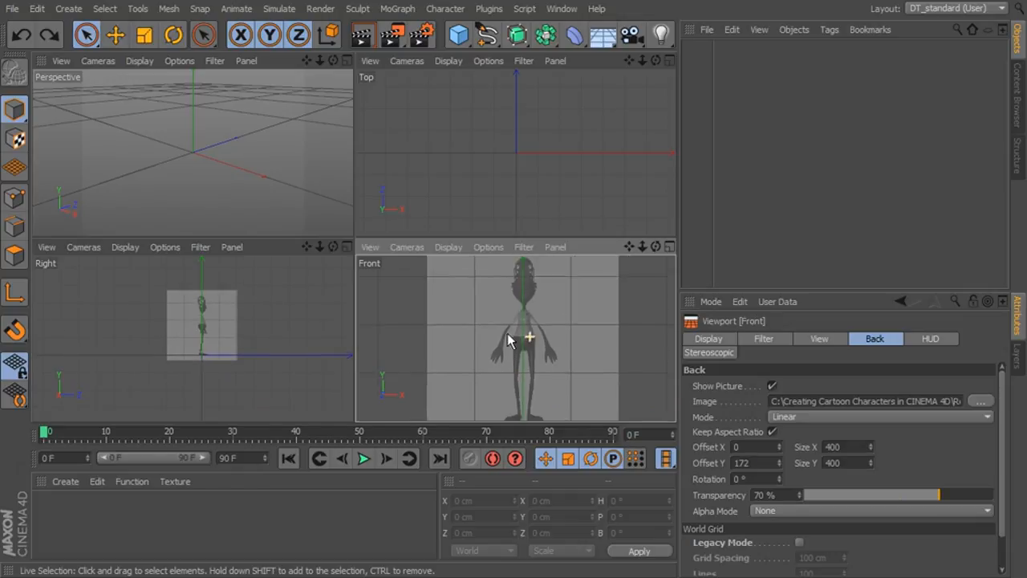
left_click(138, 9)
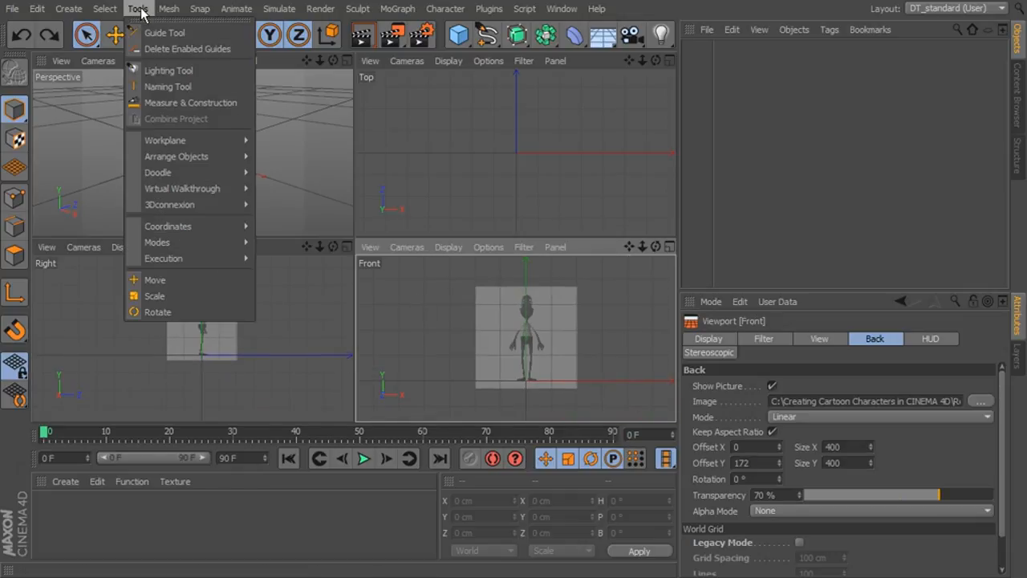
left_click(168, 103)
left_click(526, 299)
mouse_move(526, 299)
left_mouse_down()
mouse_move(527, 379)
mouse_move(523, 296)
left_mouse_up()
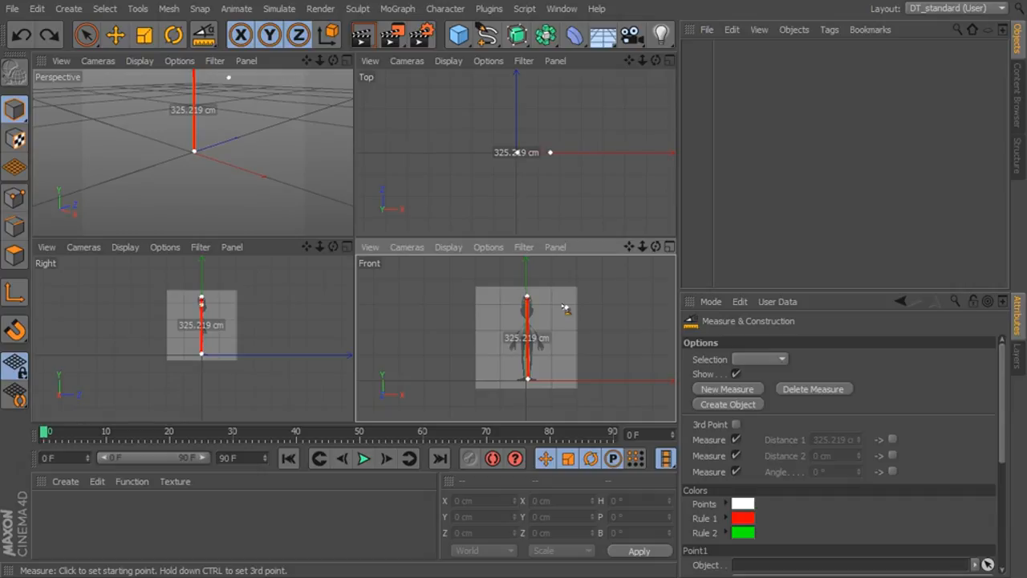
left_click(88, 36)
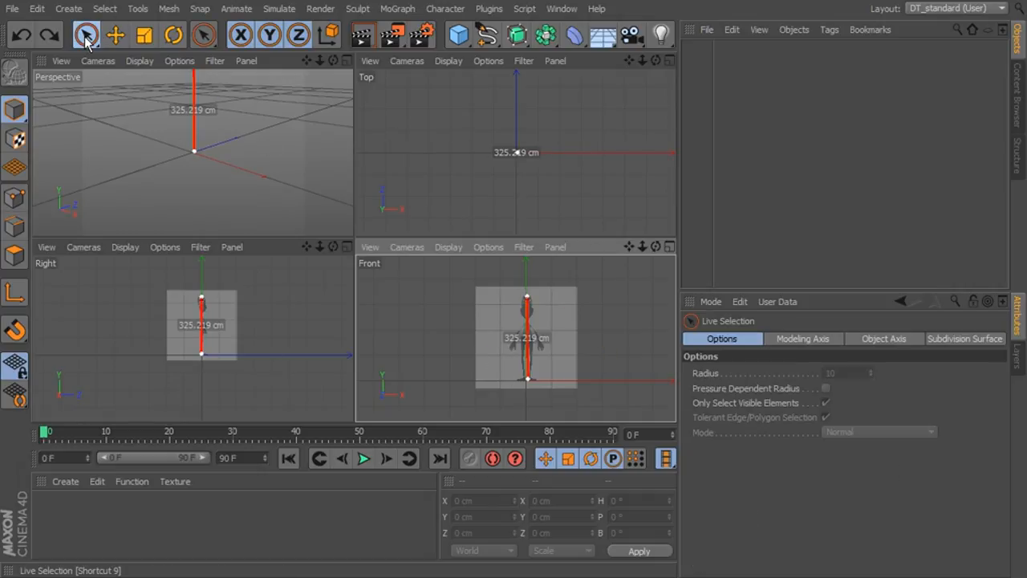
Delete the height measurement from the scene and return to the Live Selection tool
left_click(102, 9)
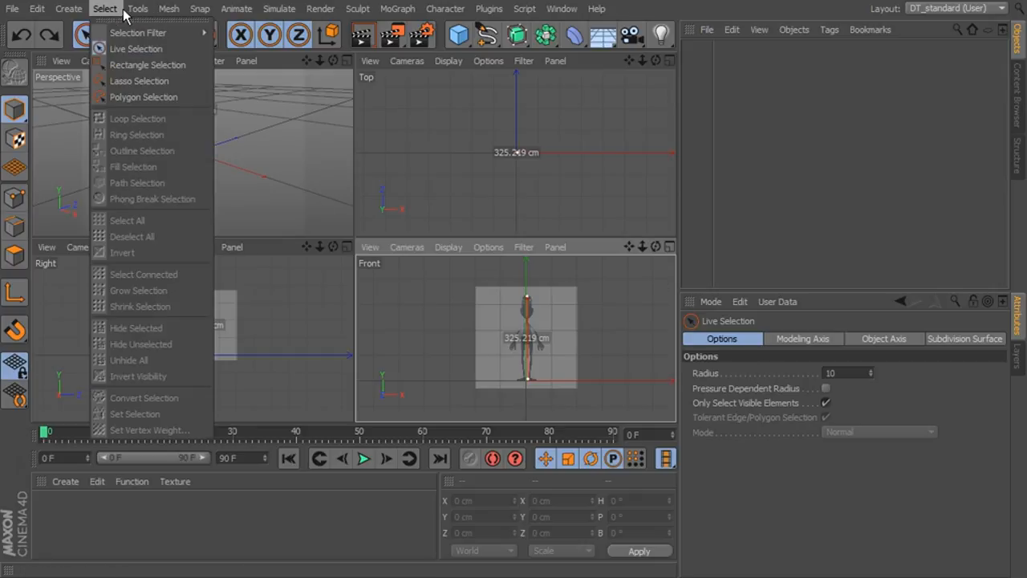
mouse_move(141, 10)
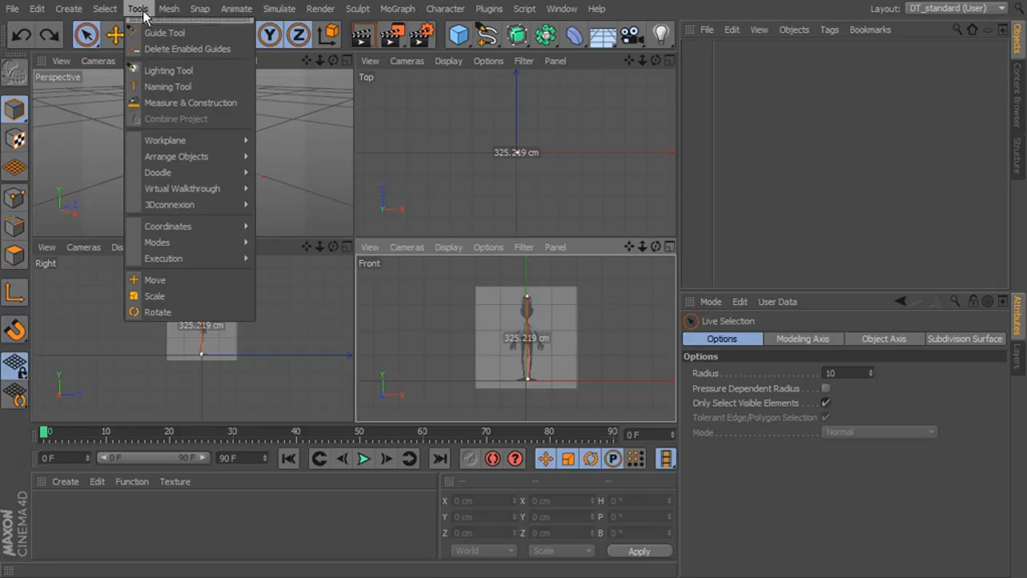
left_click(180, 102)
left_click(813, 390)
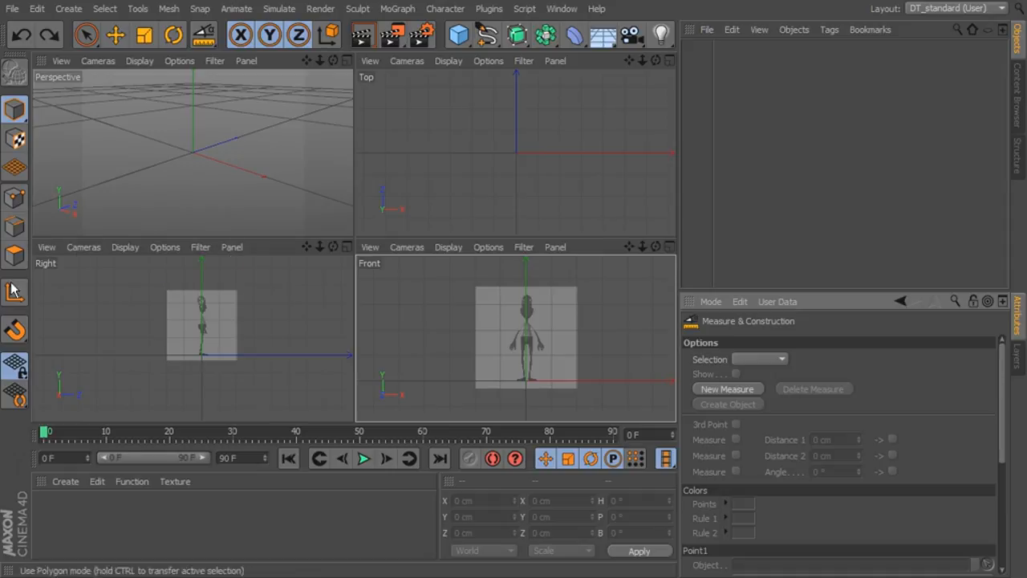
left_click(86, 34)
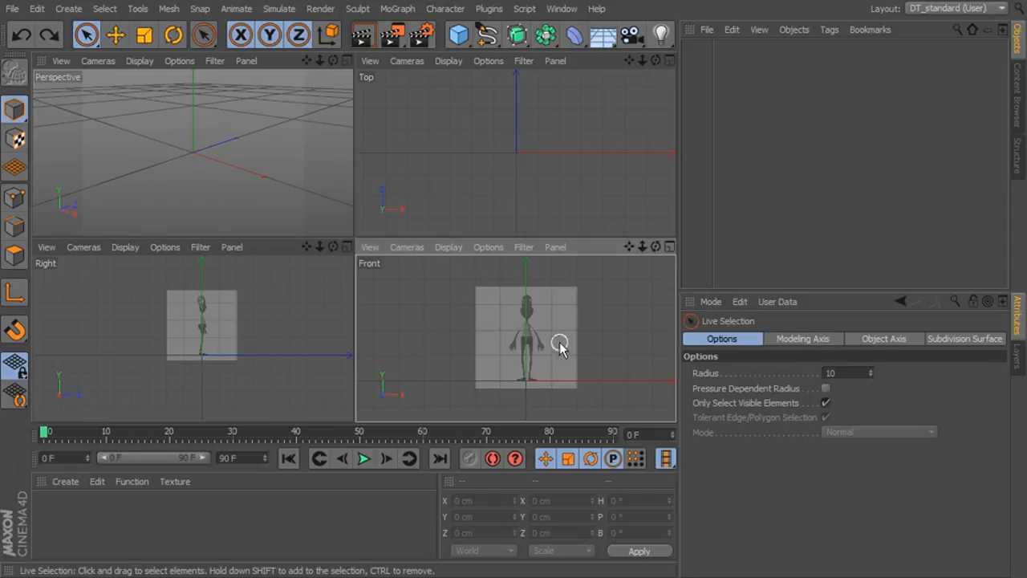
Examine the alien's torso up close in both the Front and Right reference views
scroll(557, 340, "up", 5)
scroll(597, 345, "up", 6)
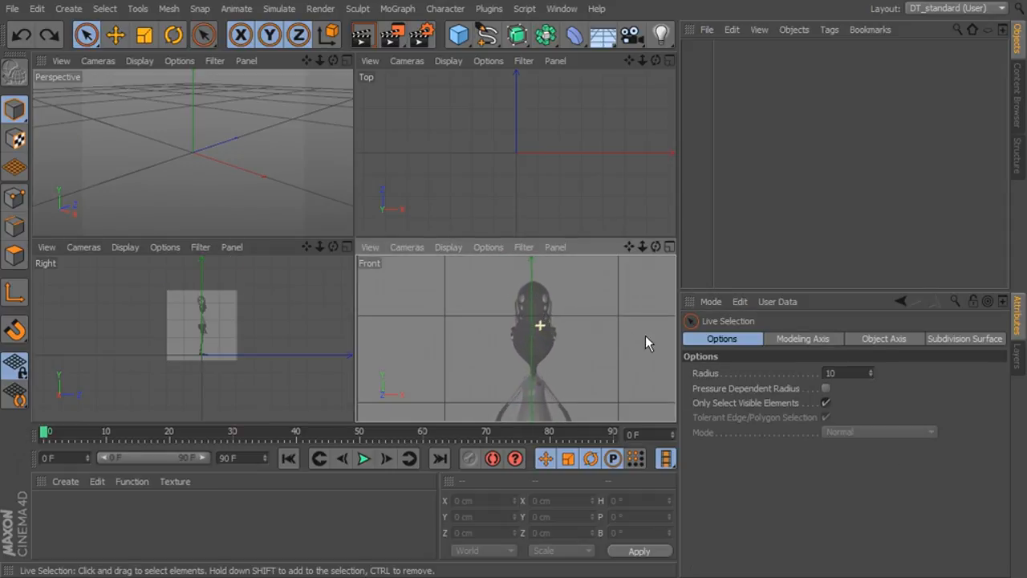
scroll(593, 321, "up", 6)
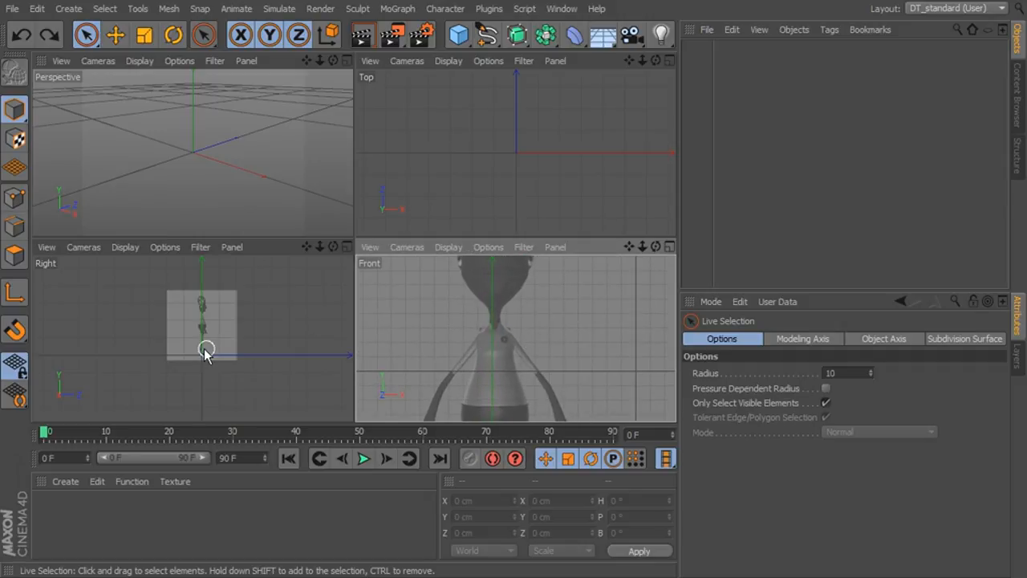
scroll(201, 344, "up", 5)
scroll(193, 339, "up", 5)
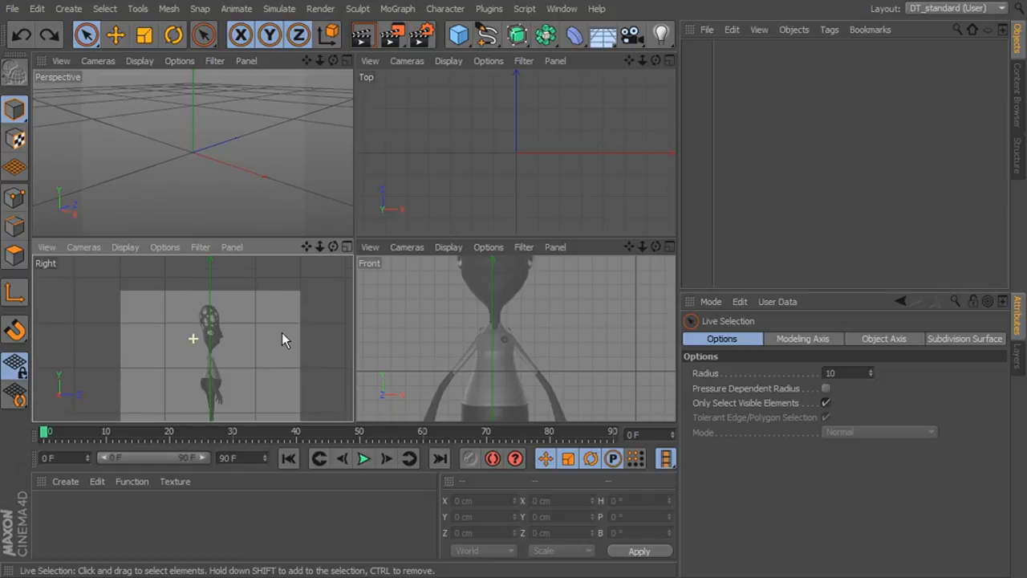
middle_click_drag(330, 334, 342, 271, "alt")
scroll(294, 331, "up", 3)
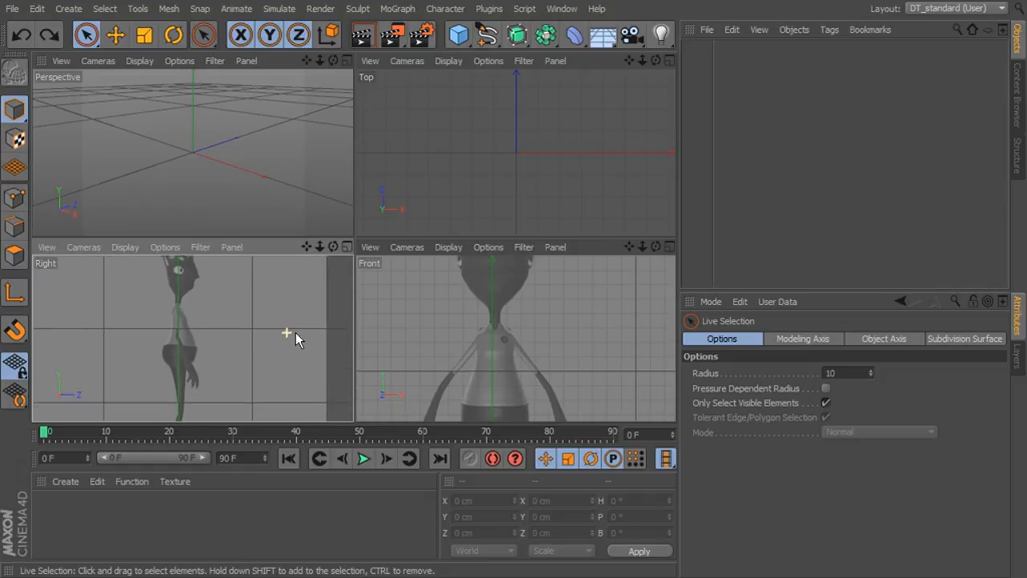
middle_click_drag(300, 323, 331, 310, "alt")
scroll(303, 307, "up", 1)
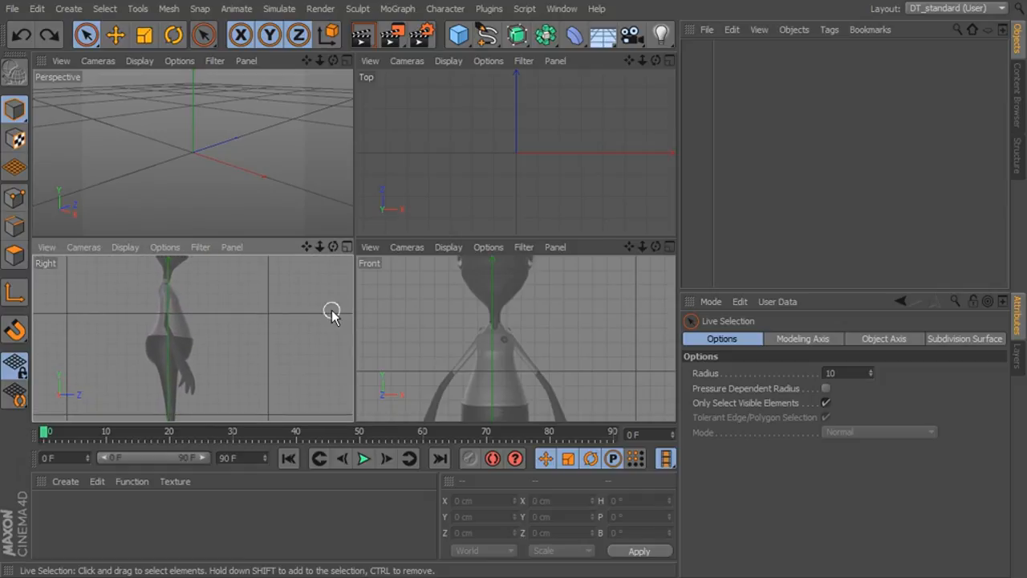